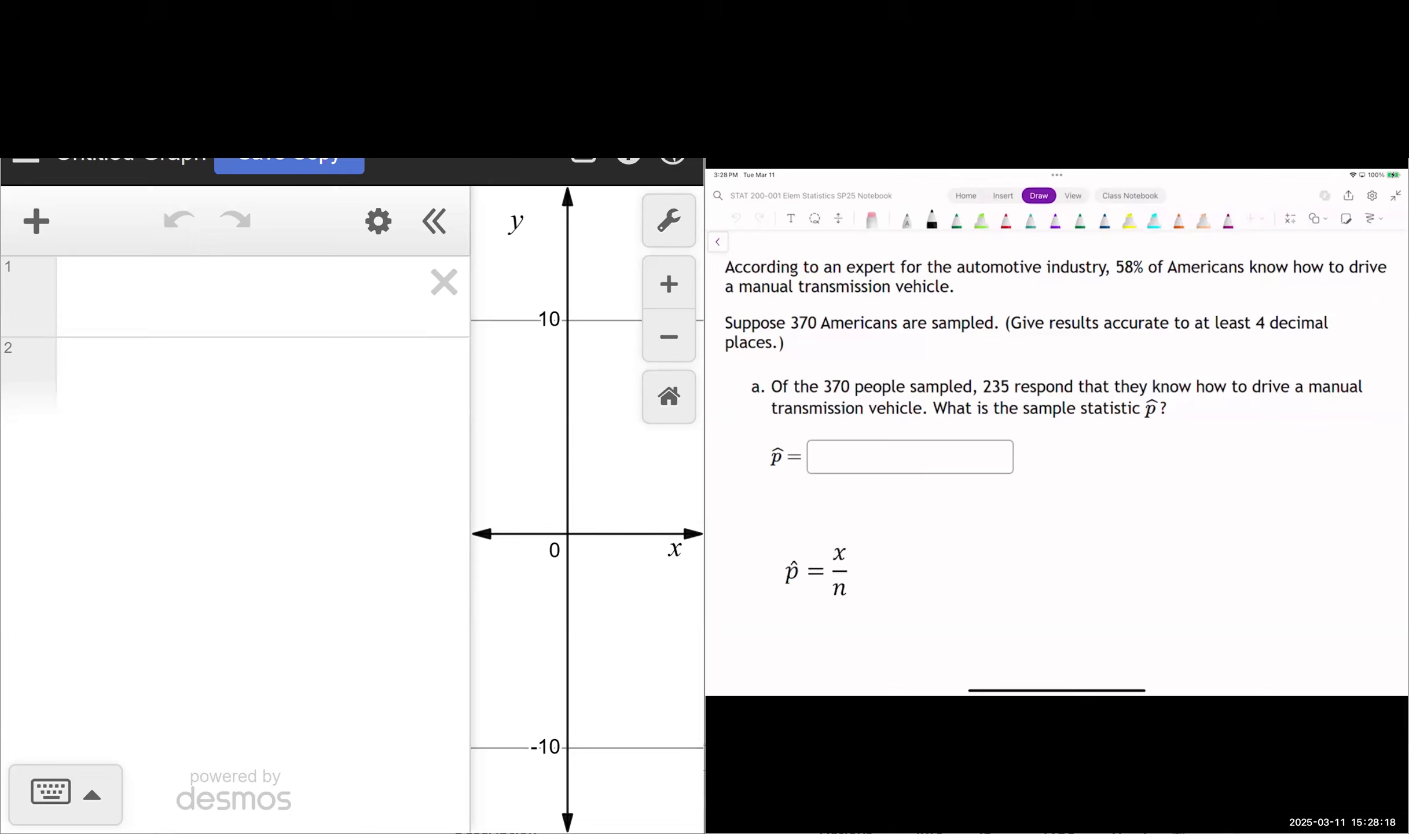
- Circle 235 and 370 in part (a) in green ink and write "= 235/370" beside the p̂ = x/n formula
{"action": "left_click", "coordinate": [957, 220]}
{"action": "left_click_drag", "start_coordinate": [865, 566], "coordinate": [877, 570]}
{"action": "mouse_move", "coordinate": [981, 401]}
{"action": "left_mouse_down"}
{"action": "mouse_move", "coordinate": [1021, 380]}
{"action": "mouse_move", "coordinate": [977, 400]}
{"action": "left_mouse_up"}
{"action": "mouse_move", "coordinate": [891, 547]}
{"action": "left_mouse_down"}
{"action": "mouse_move", "coordinate": [904, 562]}
{"action": "mouse_move", "coordinate": [938, 553]}
{"action": "mouse_move", "coordinate": [925, 562]}
{"action": "left_mouse_up"}
{"action": "left_click_drag", "start_coordinate": [927, 543], "coordinate": [946, 560]}
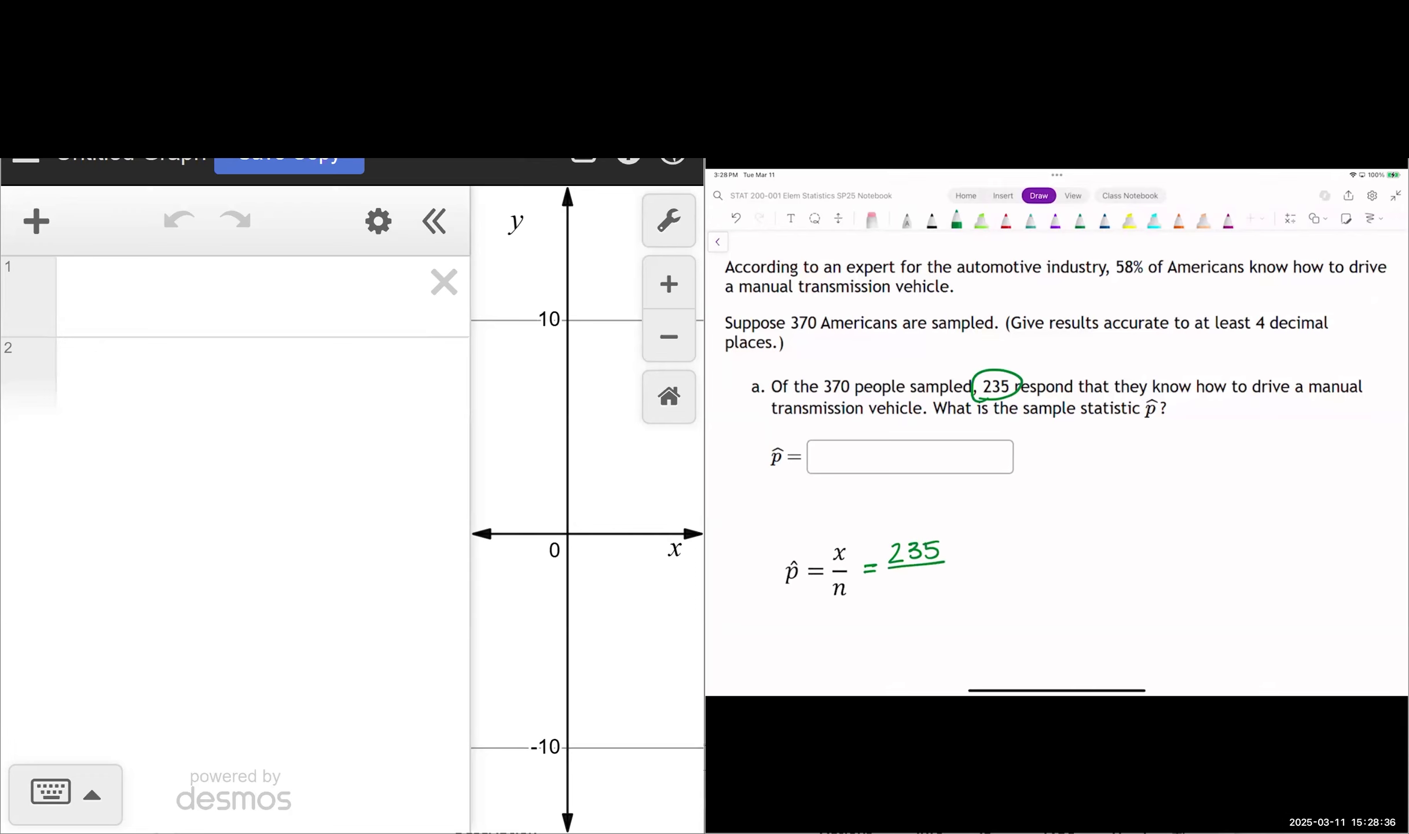
{"action": "left_click_drag", "start_coordinate": [829, 394], "coordinate": [817, 393]}
{"action": "mouse_move", "coordinate": [895, 573]}
{"action": "left_mouse_down"}
{"action": "mouse_move", "coordinate": [898, 593]}
{"action": "mouse_move", "coordinate": [932, 575]}
{"action": "left_mouse_up"}
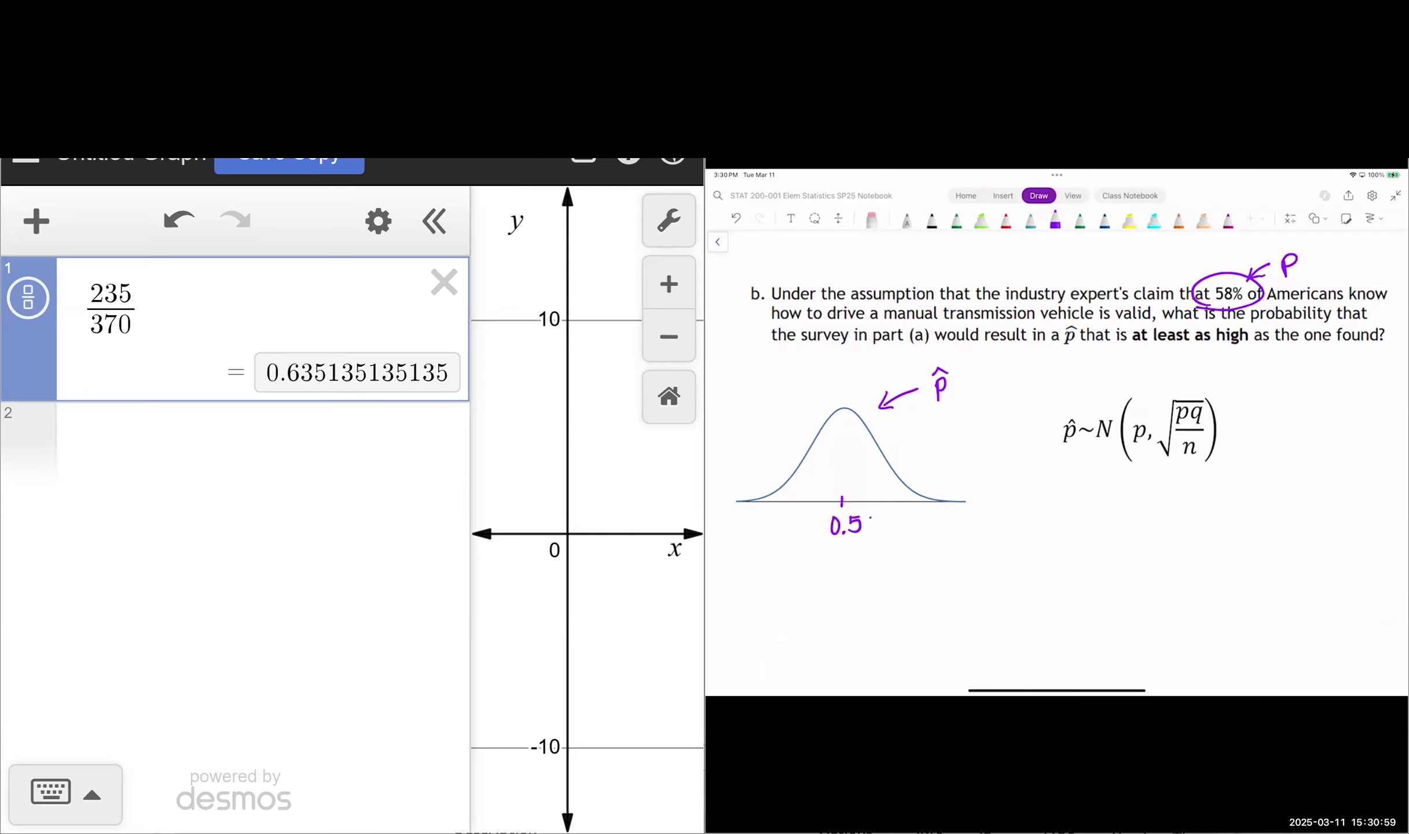
- Finish the 0.58 label under the curve's center and enter normaldist(0.58, √(0.58(0.42)/370)) as a new Desmos expression
{"action": "left_click_drag", "start_coordinate": [871, 517], "coordinate": [873, 516]}
{"action": "left_click", "coordinate": [180, 443]}
{"action": "type", "text": "normaldist(0.58,√(0.58(0.42)/370"}
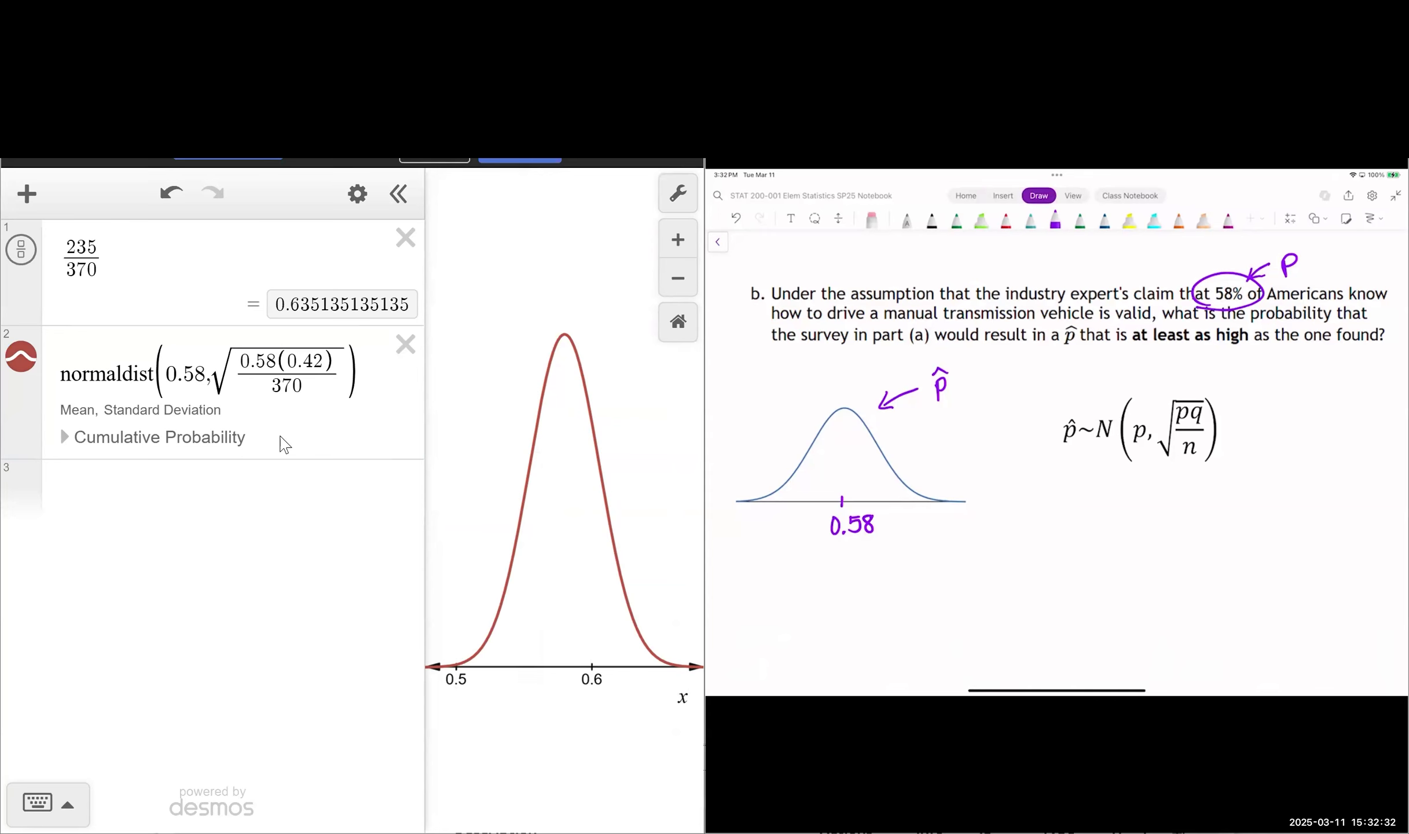
- Draw a green vertical line in the upper tail of the part (b) curve and label it 0.64 below the axis
{"action": "scroll", "coordinate": [1057, 463], "scroll_direction": "up", "scroll_amount": 1}
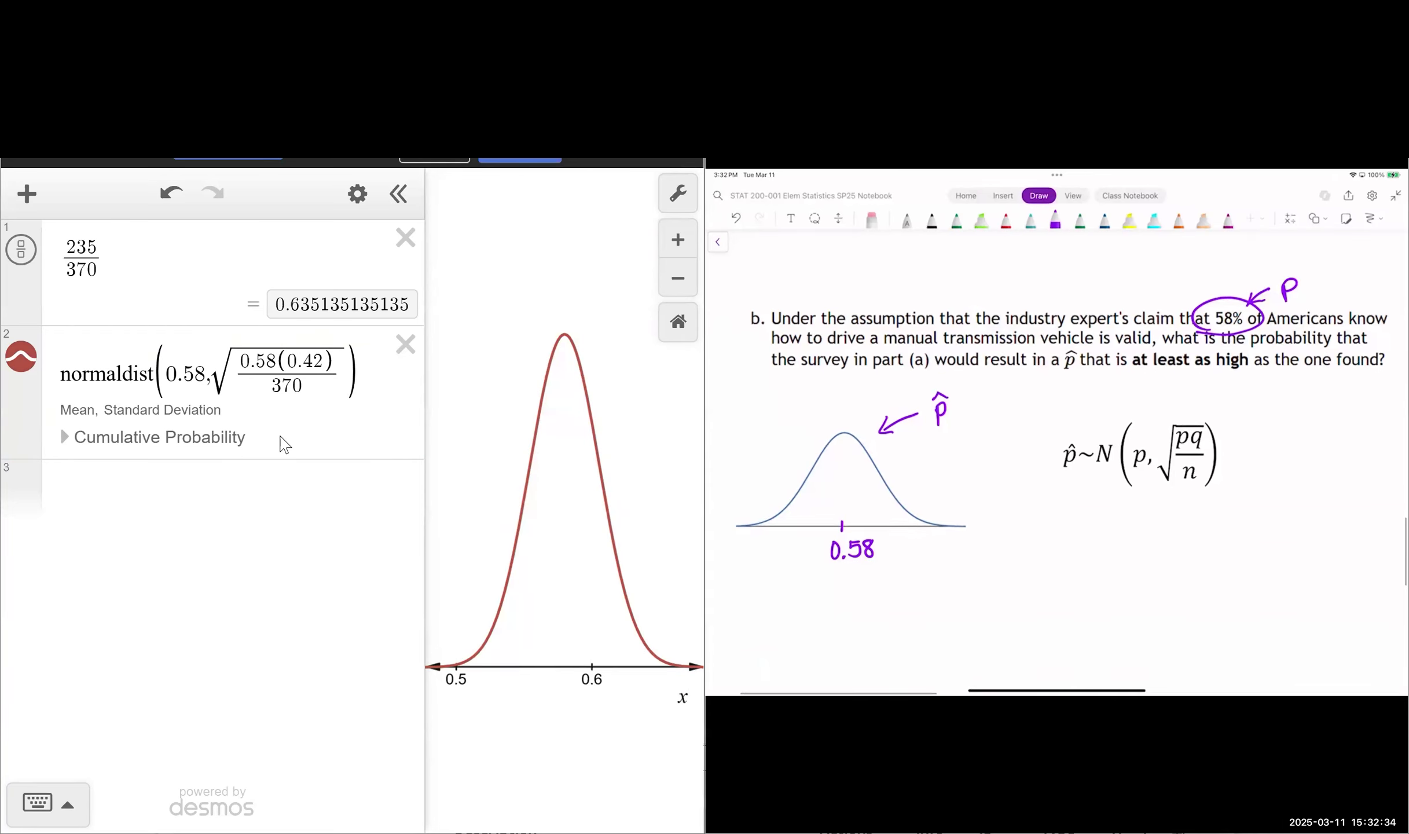
{"action": "scroll", "coordinate": [1058, 463], "scroll_direction": "down", "scroll_amount": 1}
{"action": "scroll", "coordinate": [1057, 463], "scroll_direction": "up", "scroll_amount": 3}
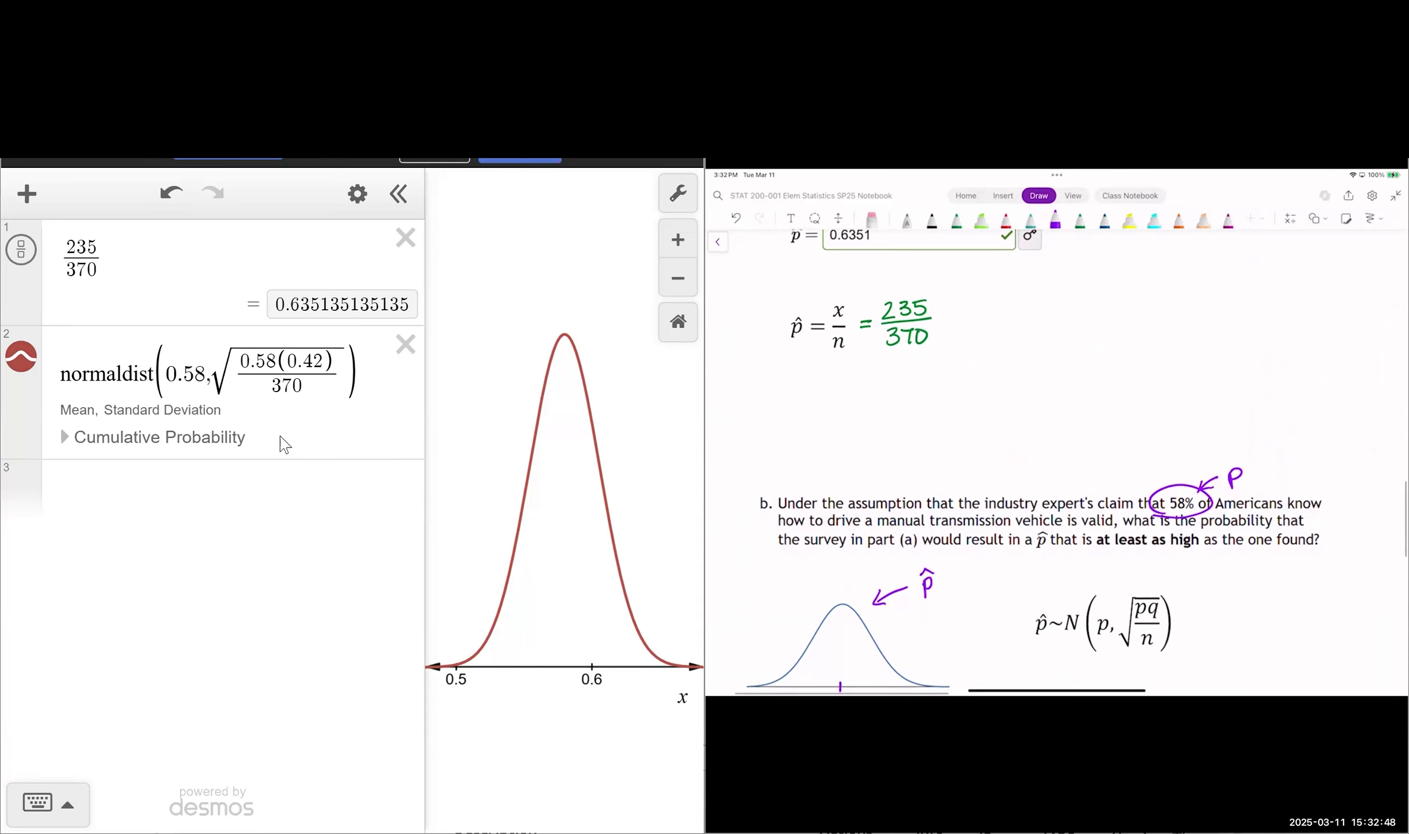
{"action": "scroll", "coordinate": [1057, 463], "scroll_direction": "down", "scroll_amount": 3}
{"action": "scroll", "coordinate": [1057, 463], "scroll_direction": "up", "scroll_amount": 3}
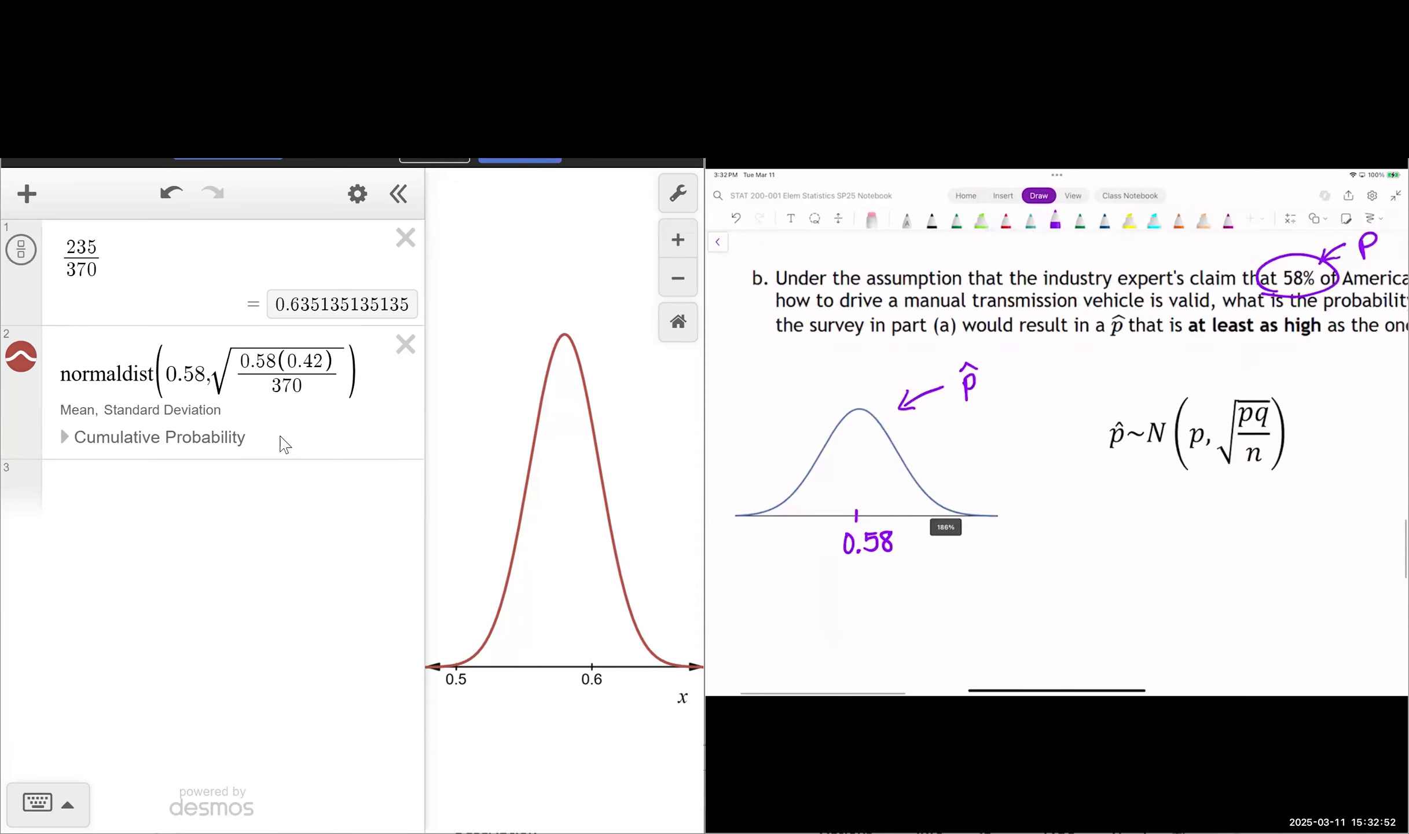
{"action": "left_click", "coordinate": [957, 220]}
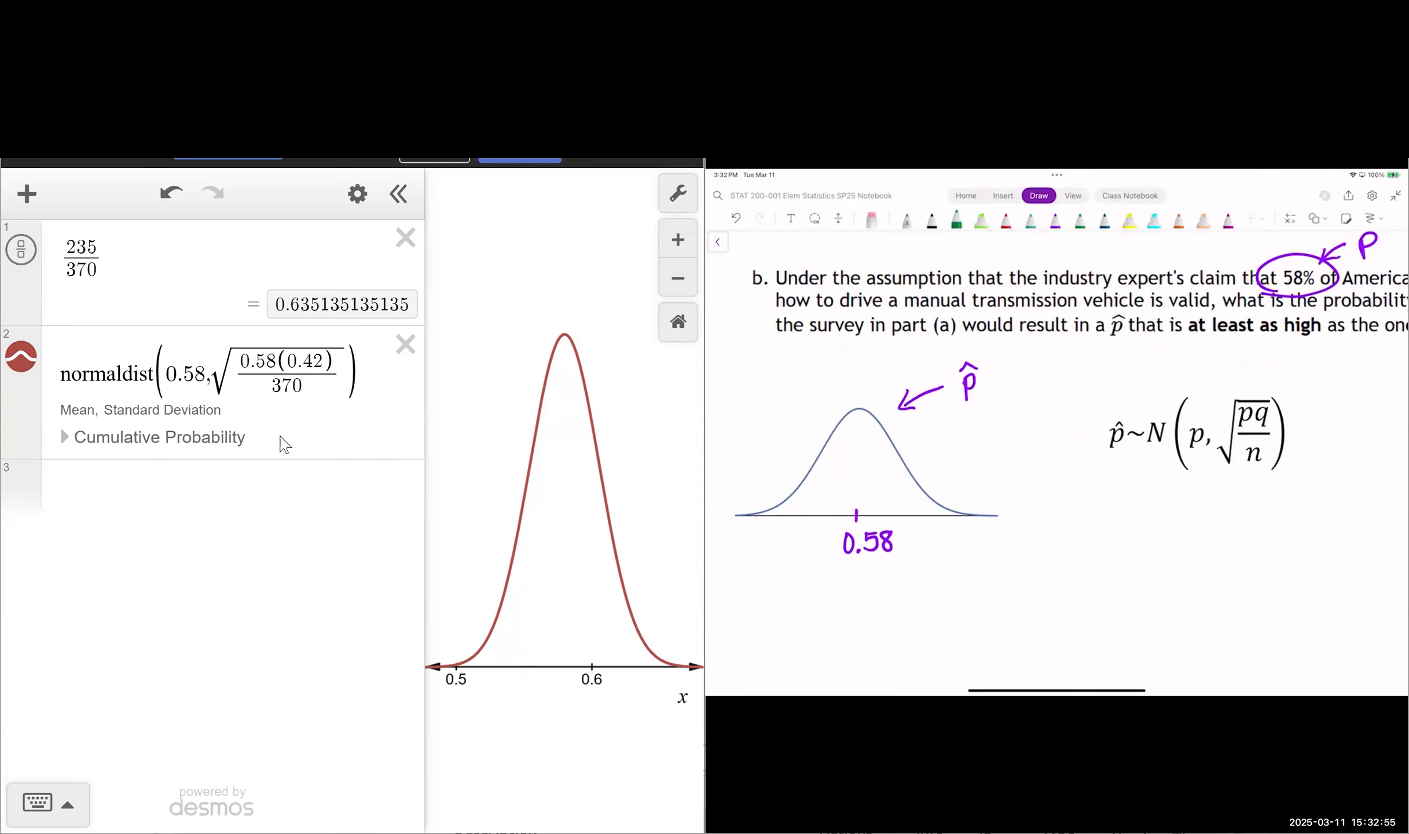
{"action": "mouse_move", "coordinate": [917, 495]}
{"action": "left_mouse_down"}
{"action": "mouse_move", "coordinate": [918, 542]}
{"action": "mouse_move", "coordinate": [955, 542]}
{"action": "left_mouse_up"}
{"action": "left_click", "coordinate": [929, 539]}
- Shade the tail beyond 0.64 in cyan and connect a dark blue question mark to the shaded area
{"action": "scroll", "coordinate": [1023, 579], "scroll_direction": "down", "scroll_amount": 1}
{"action": "scroll", "coordinate": [1056, 440], "scroll_direction": "down", "scroll_amount": 2}
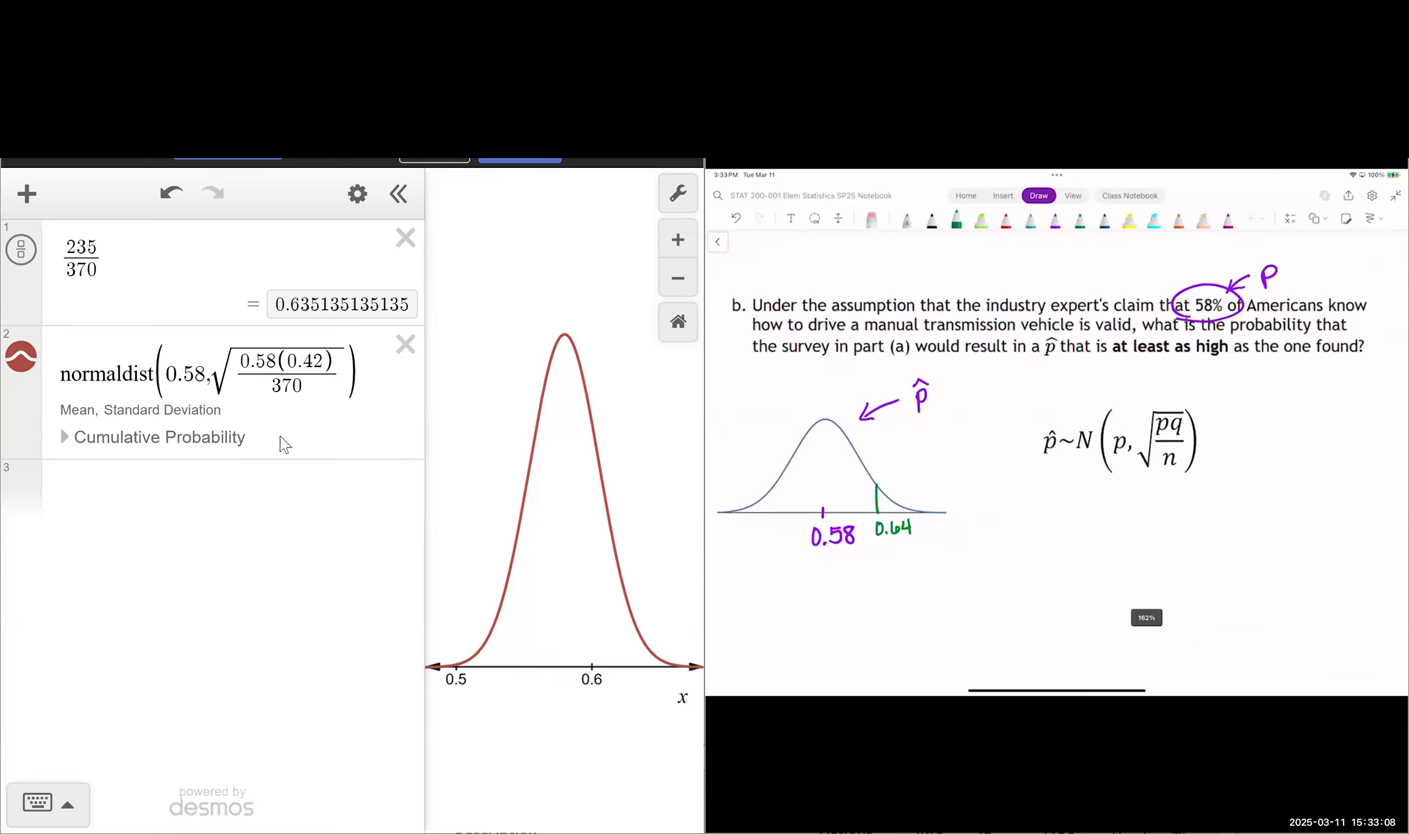
{"action": "scroll", "coordinate": [1057, 440], "scroll_direction": "up", "scroll_amount": 1}
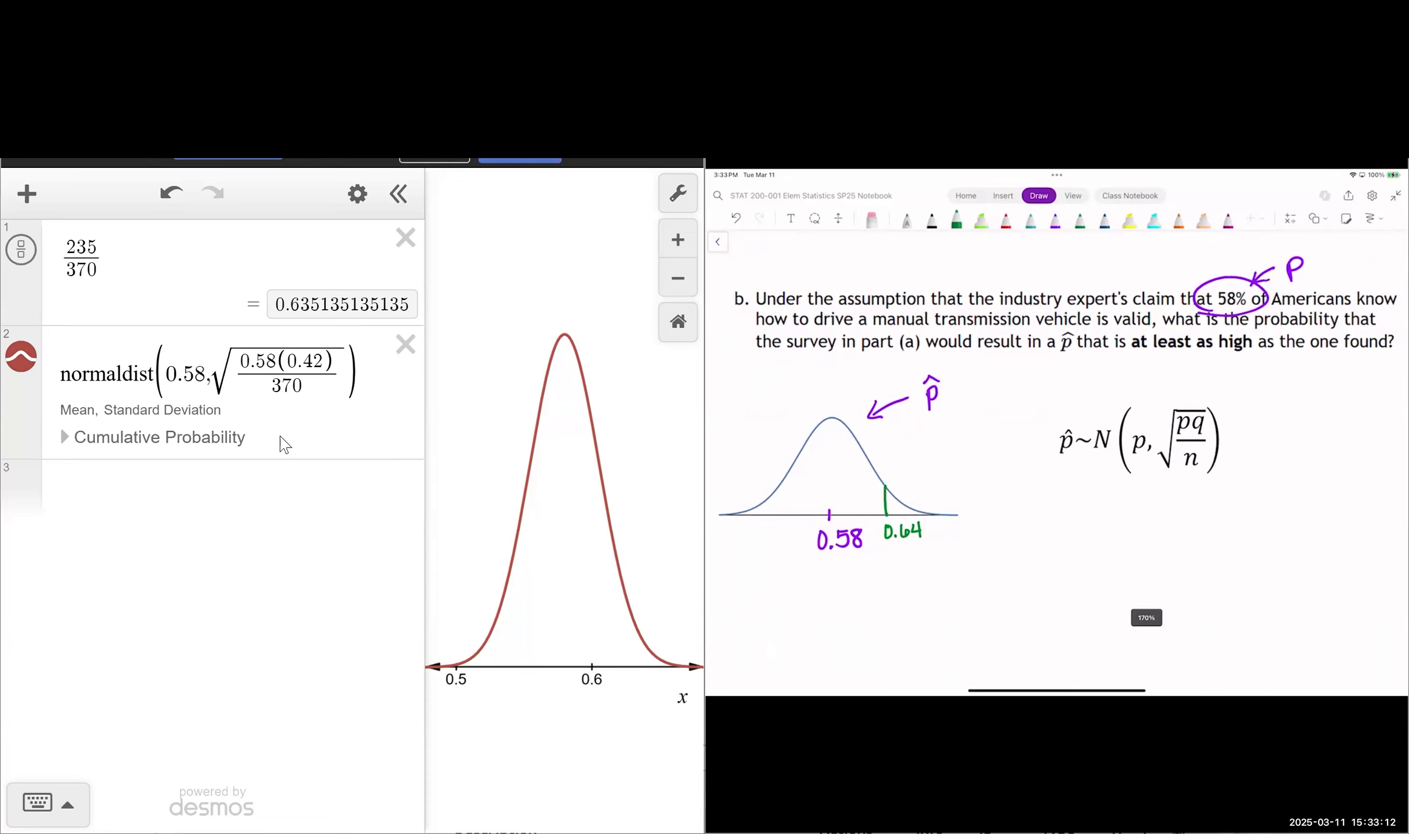
{"action": "scroll", "coordinate": [1057, 440], "scroll_direction": "down", "scroll_amount": 1}
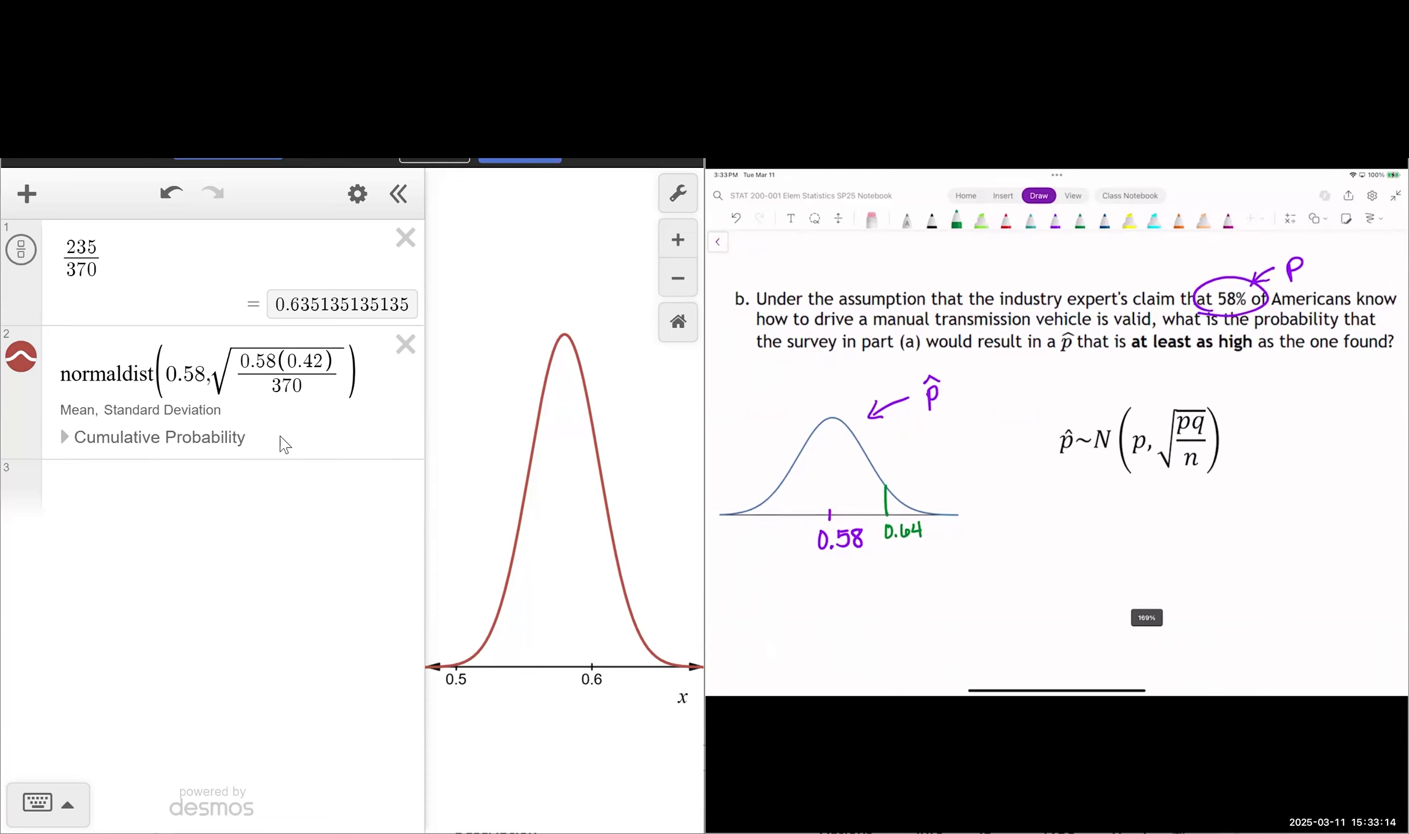
{"action": "scroll", "coordinate": [1057, 440], "scroll_direction": "up", "scroll_amount": 3}
{"action": "scroll", "coordinate": [1057, 440], "scroll_direction": "up", "scroll_amount": 1}
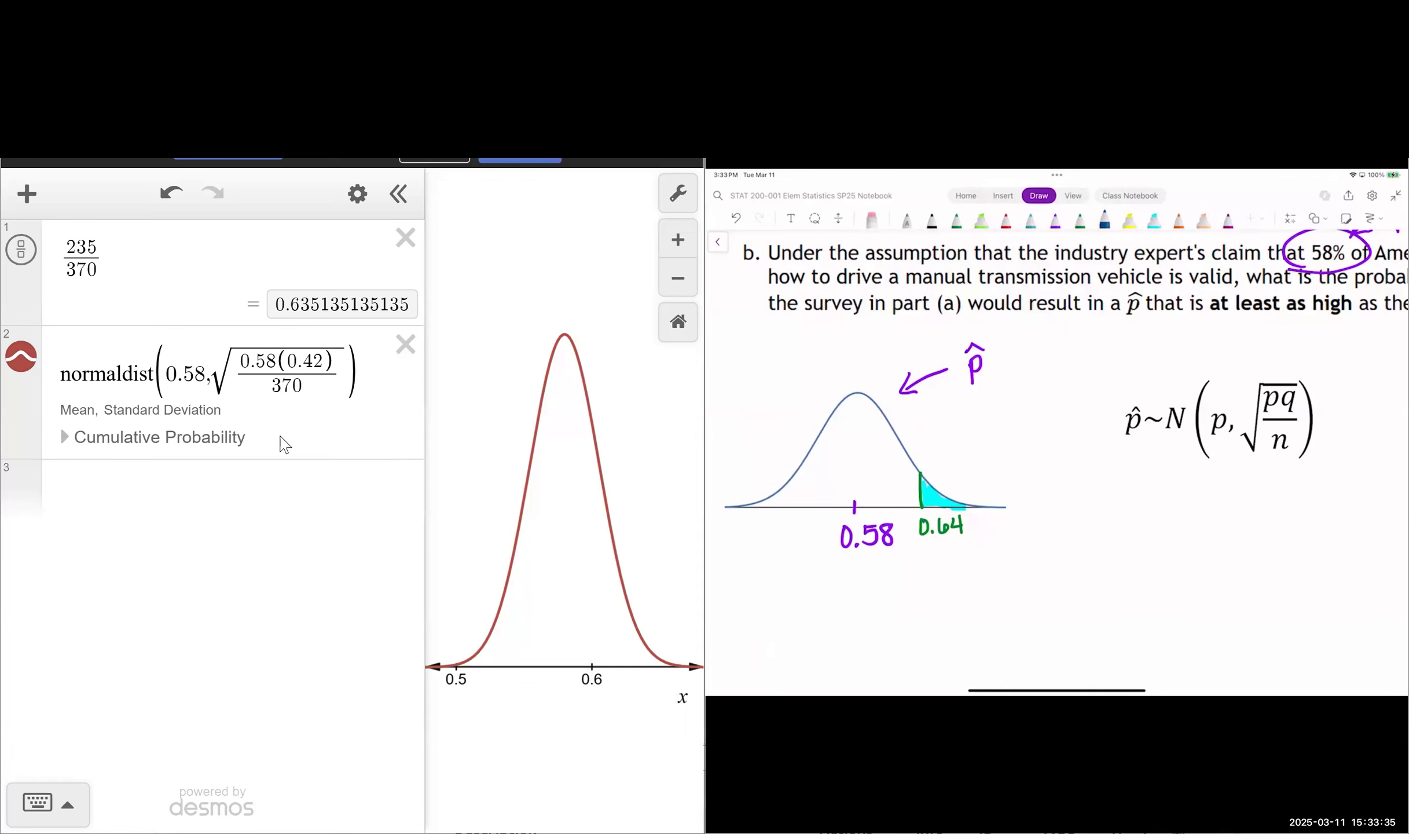
{"action": "left_click_drag", "start_coordinate": [934, 497], "coordinate": [975, 460]}
- Write the probability statement P(p̂ ≥ 235/370) in dark blue below the curve
{"action": "mouse_move", "coordinate": [900, 585]}
{"action": "left_mouse_down"}
{"action": "mouse_move", "coordinate": [899, 616]}
{"action": "mouse_move", "coordinate": [902, 602]}
{"action": "mouse_move", "coordinate": [945, 622]}
{"action": "mouse_move", "coordinate": [955, 600]}
{"action": "mouse_move", "coordinate": [948, 611]}
{"action": "left_mouse_up"}
{"action": "left_click_drag", "start_coordinate": [946, 580], "coordinate": [979, 600]}
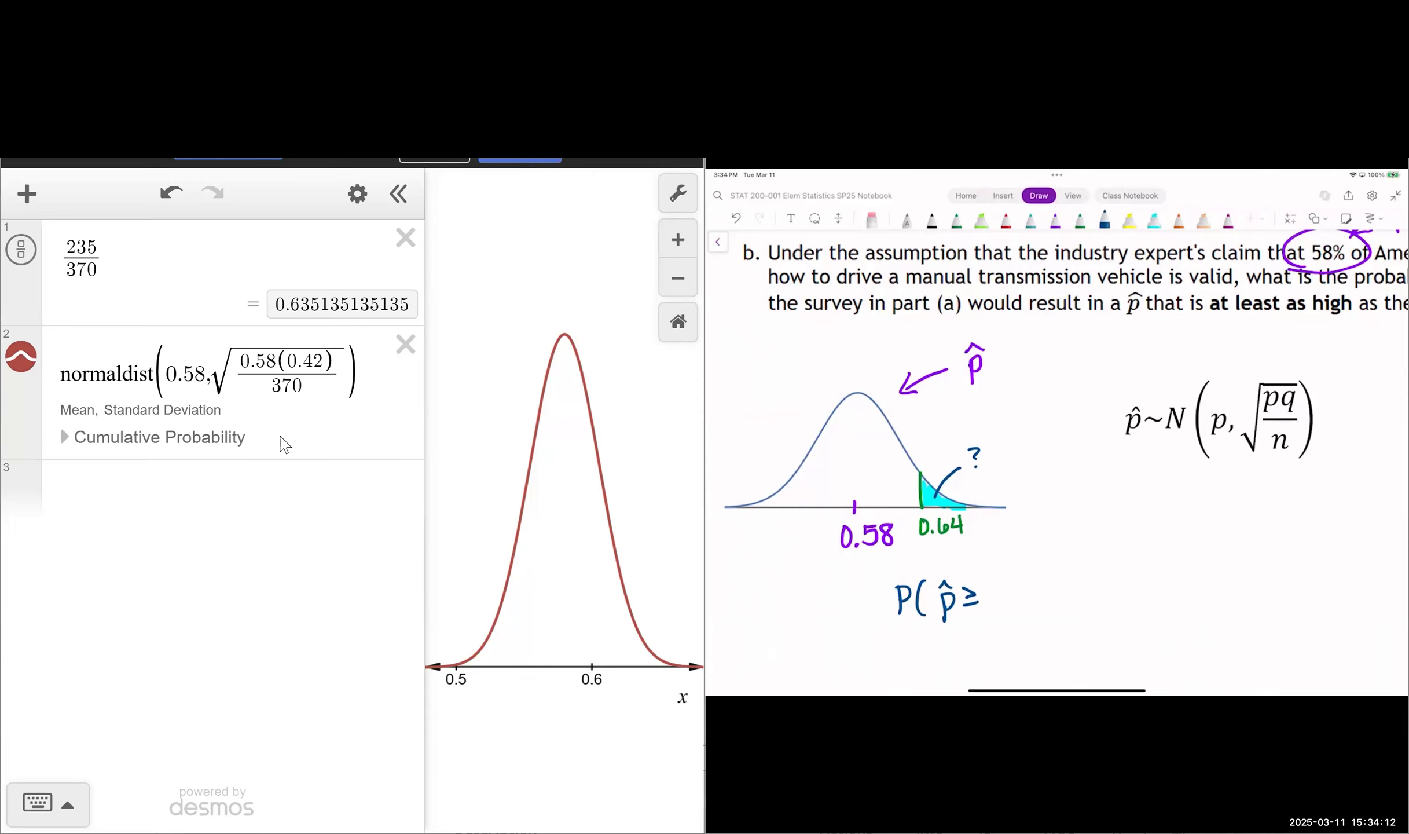
{"action": "left_click_drag", "start_coordinate": [992, 577], "coordinate": [1025, 591]}
{"action": "left_click_drag", "start_coordinate": [990, 596], "coordinate": [1042, 593]}
{"action": "left_click_drag", "start_coordinate": [999, 603], "coordinate": [1051, 615]}
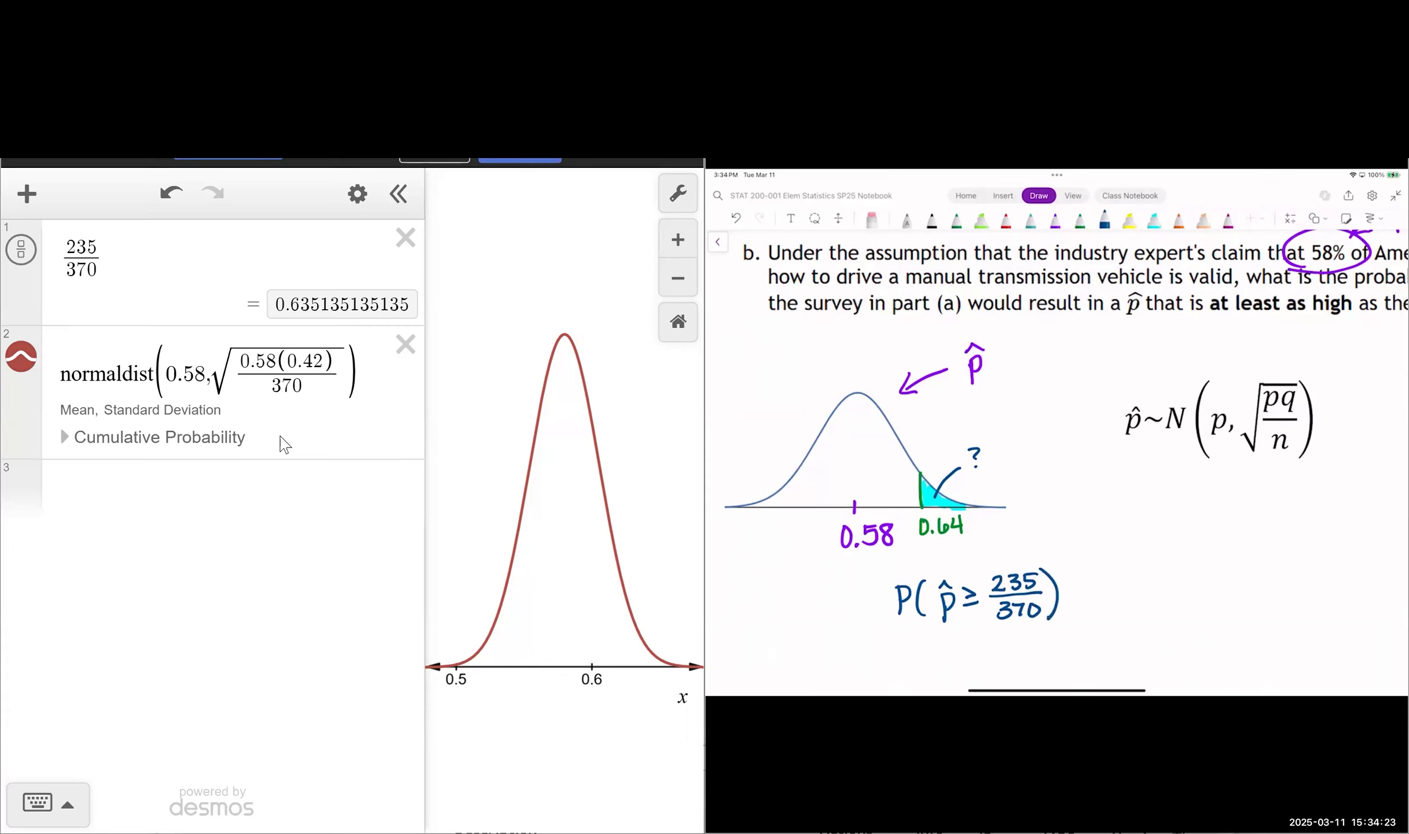
- Turn on cumulative probability for the normal distribution in Desmos, with the Right region and a lower bound of 235/370
{"action": "left_click", "coordinate": [65, 438]}
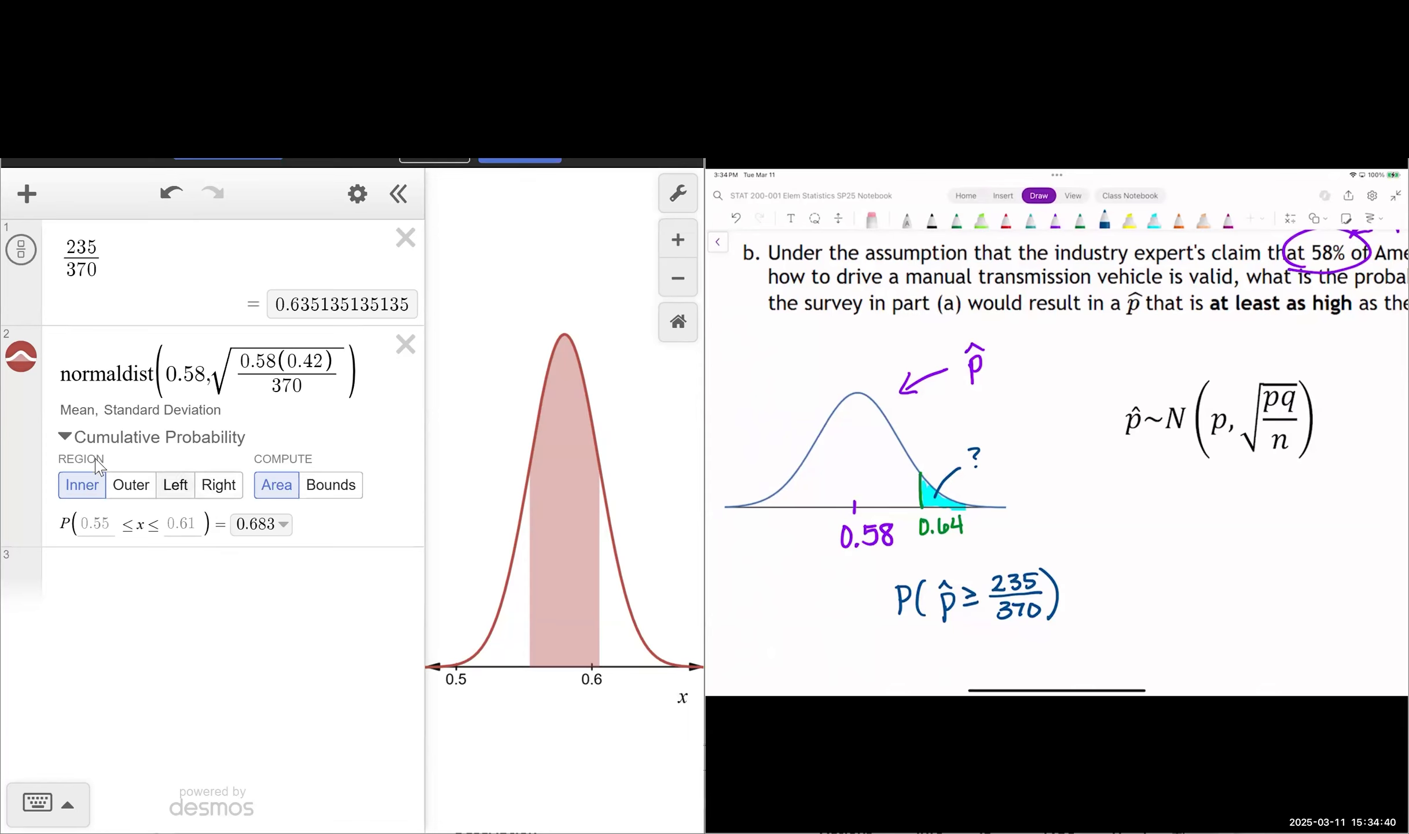
{"action": "left_click", "coordinate": [220, 487]}
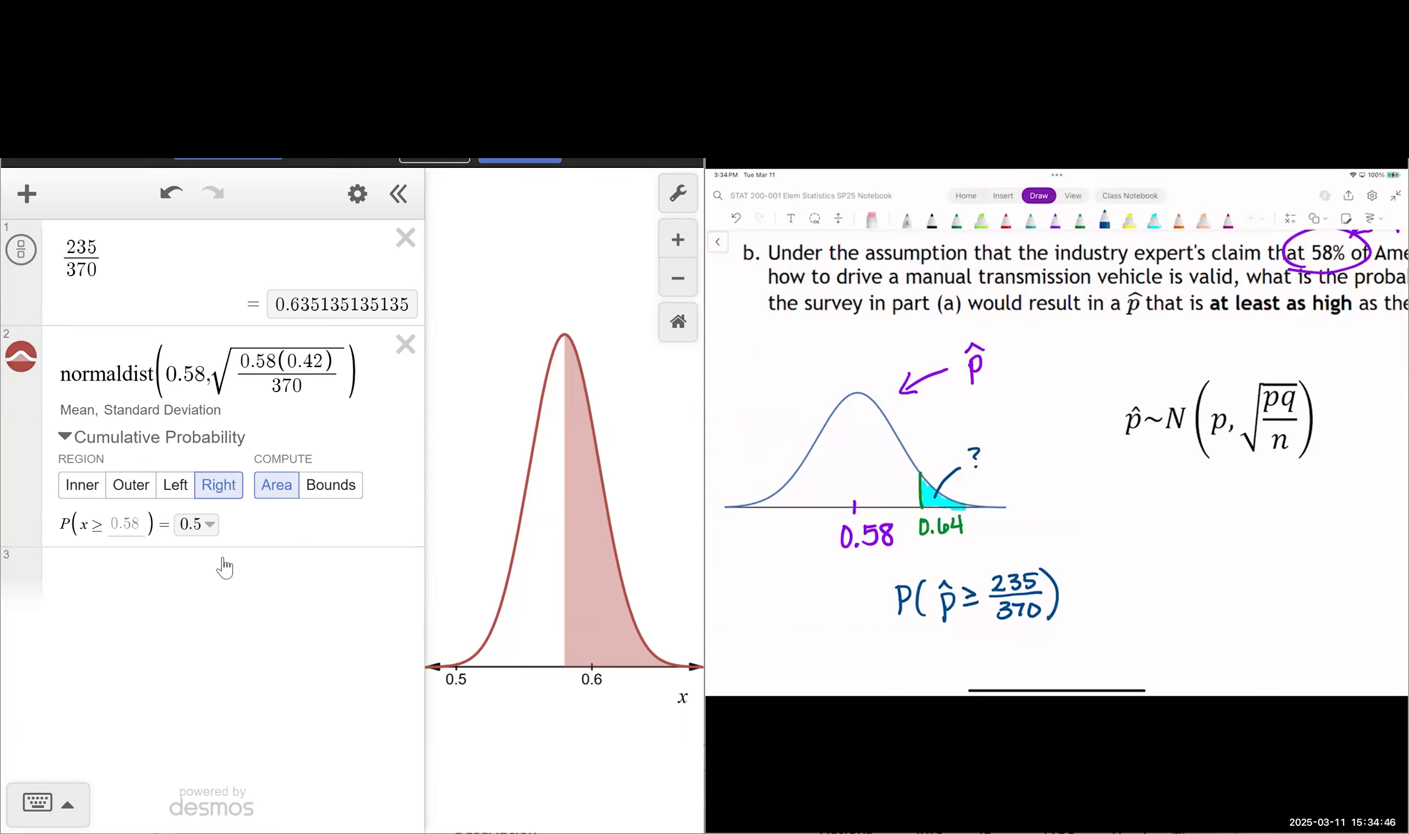
{"action": "left_click", "coordinate": [131, 524]}
{"action": "type", "text": "235/370"}
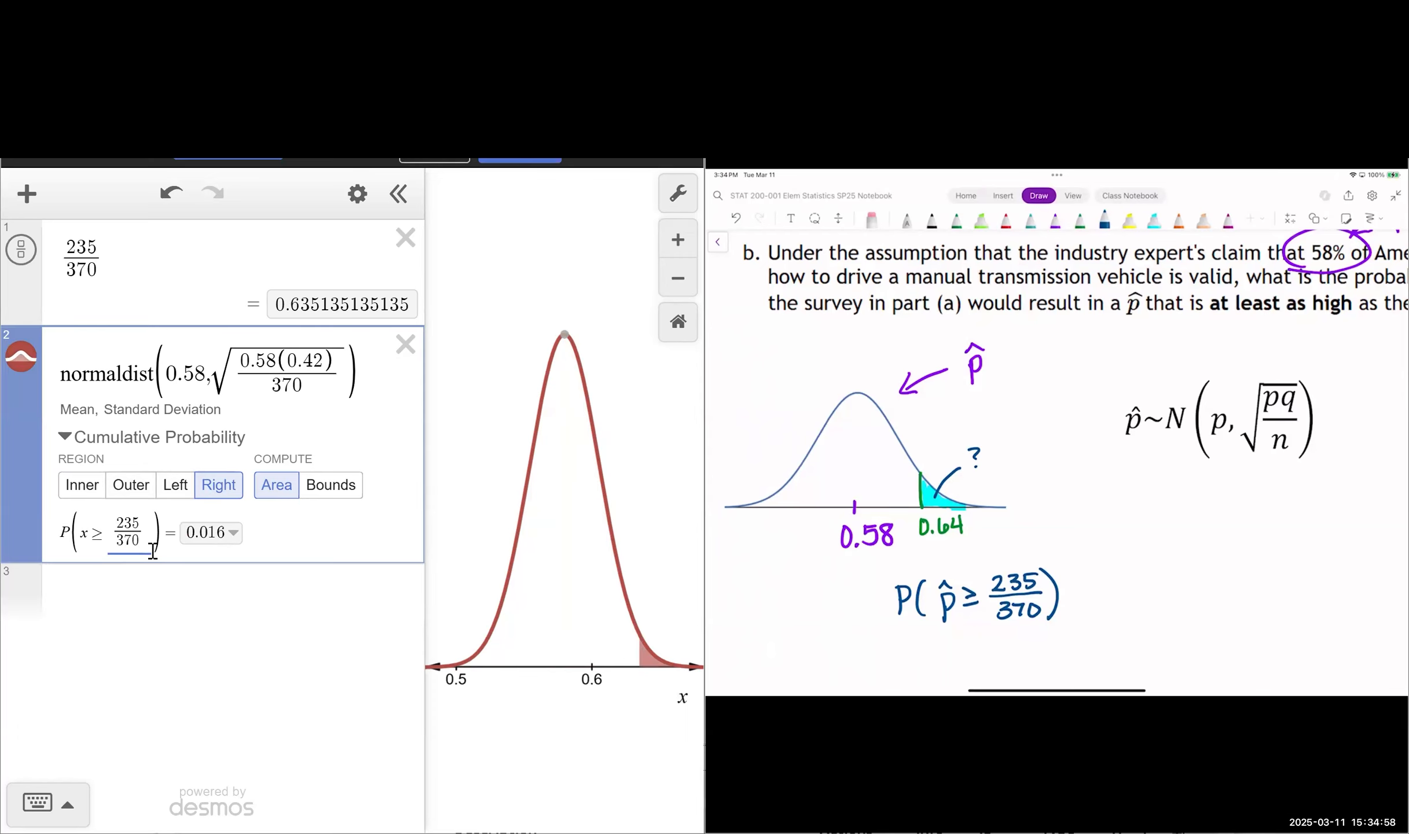
- Assign the first expression to k, as k = 235/370, and use k as the lower bound of the cumulative probability
{"action": "left_click", "coordinate": [63, 255]}
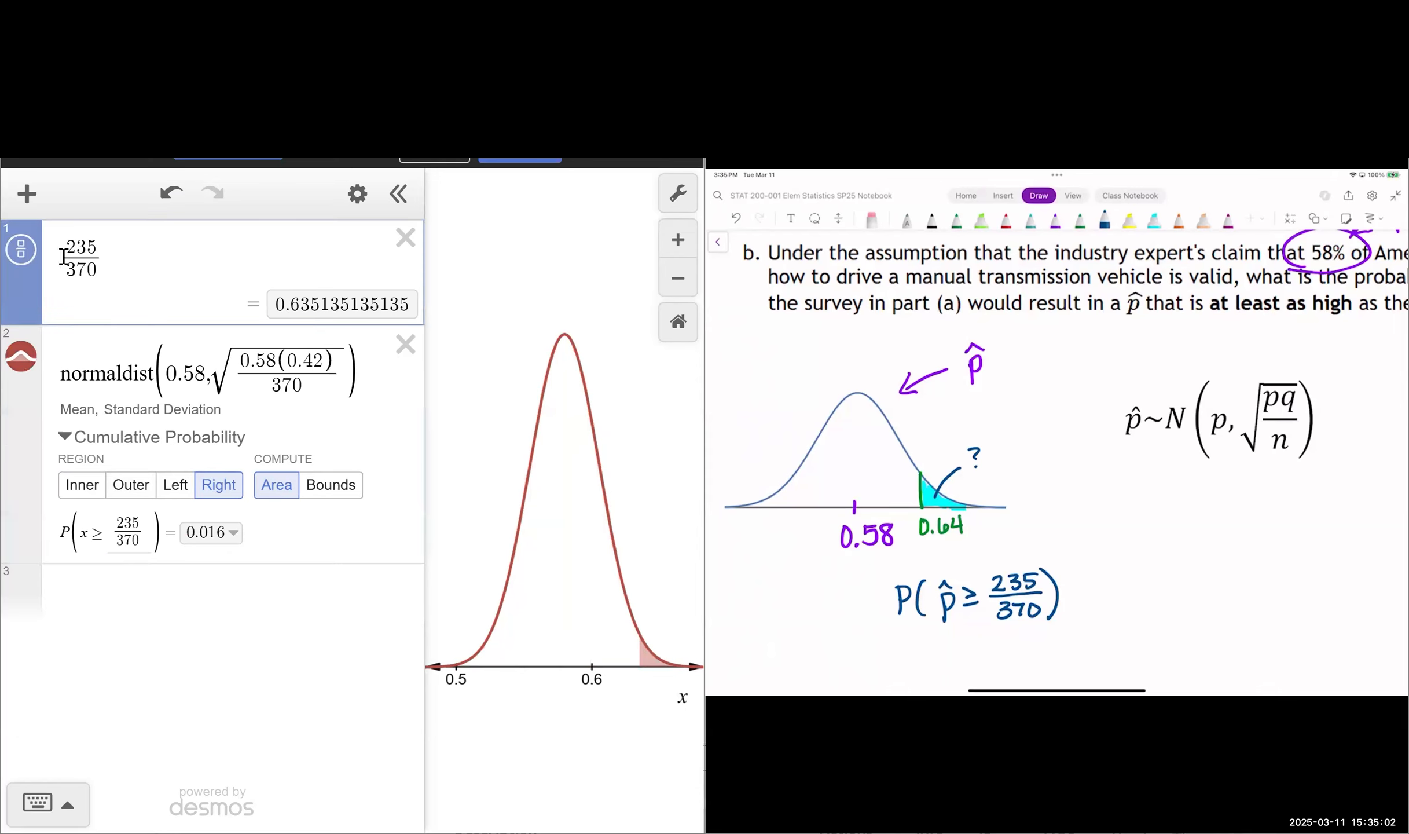
{"action": "type", "text": "k="}
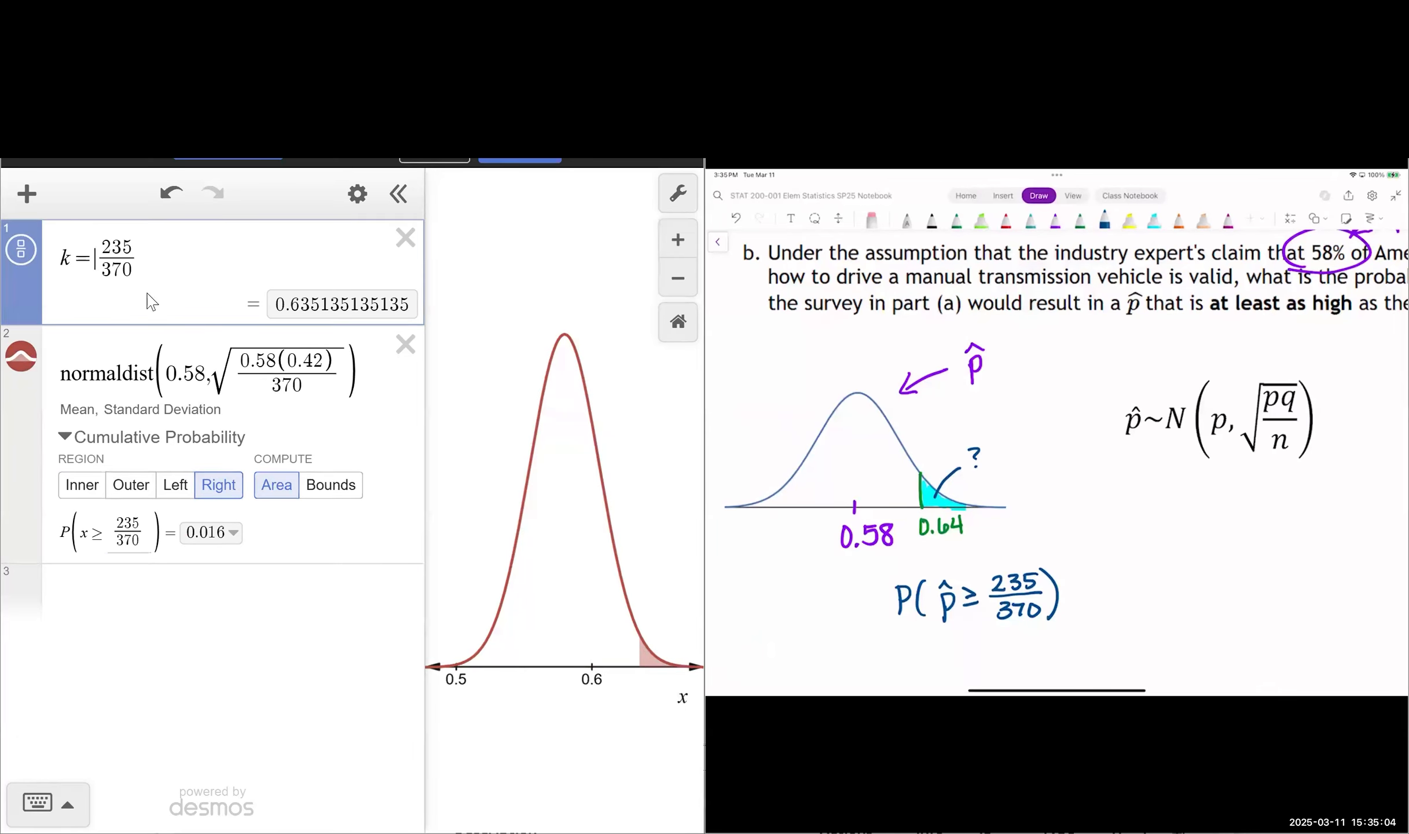
{"action": "left_click", "coordinate": [132, 538]}
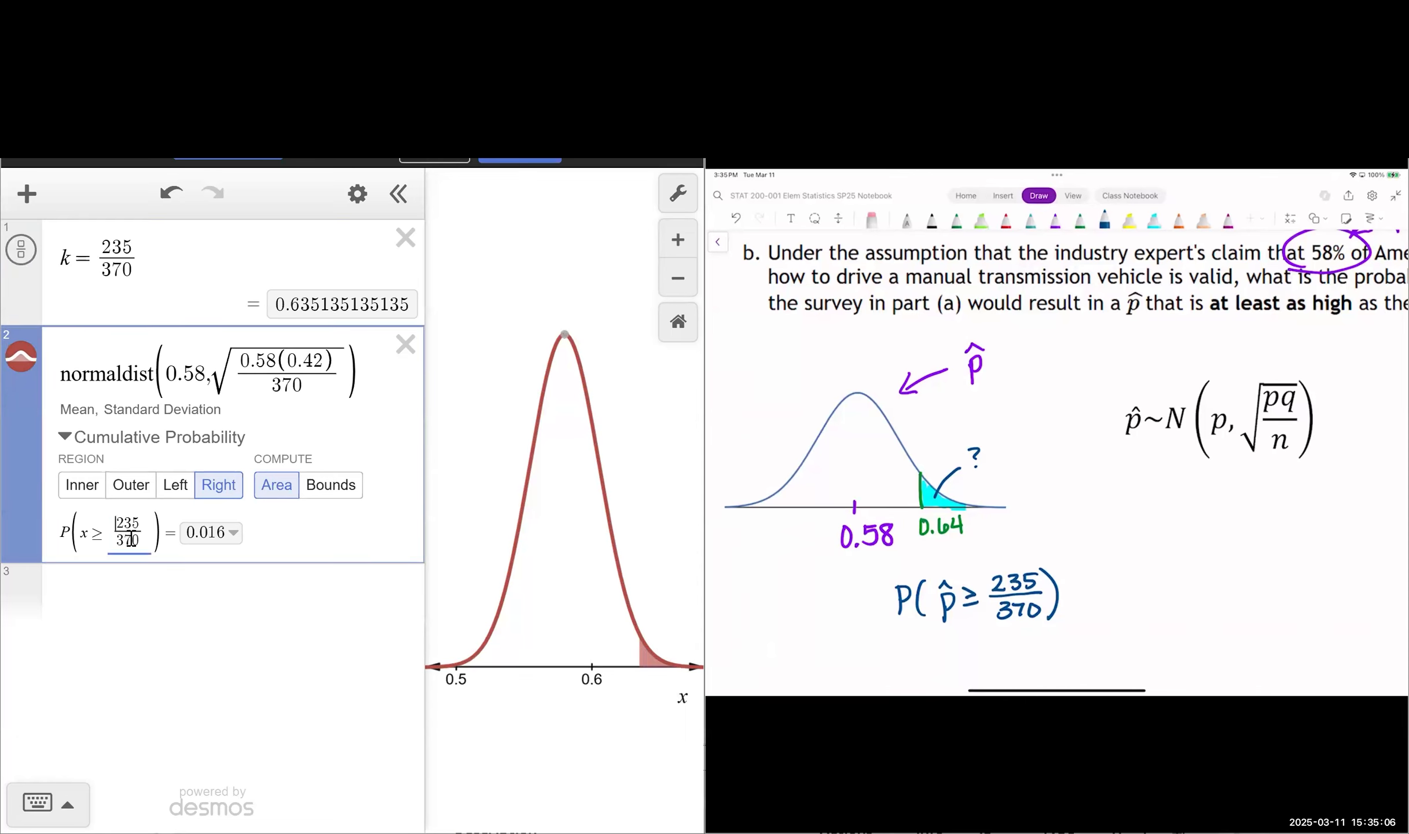
{"action": "type", "text": "k"}
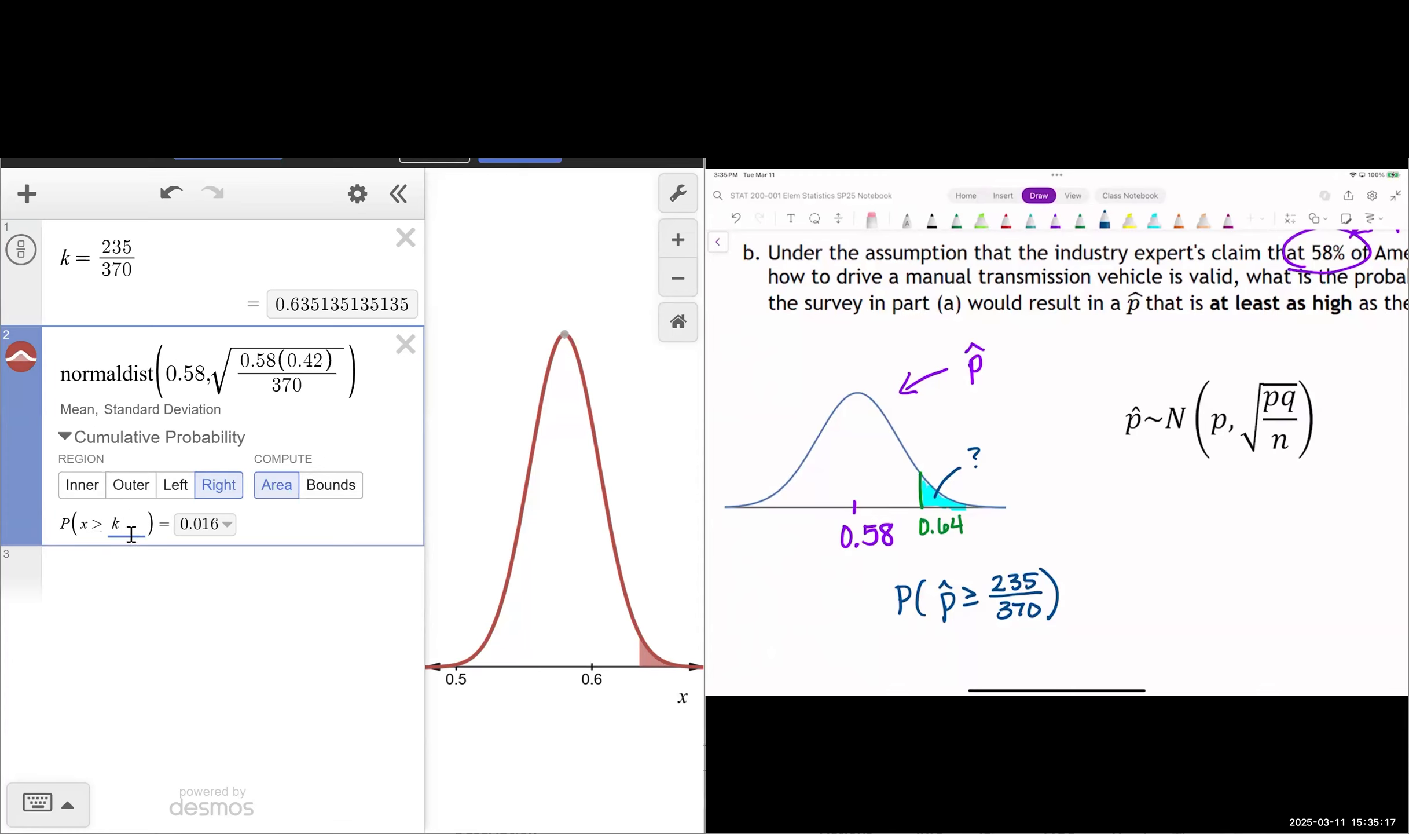
- Show the cumulative probability at full precision and copy it into a new expression line
{"action": "left_click", "coordinate": [229, 525]}
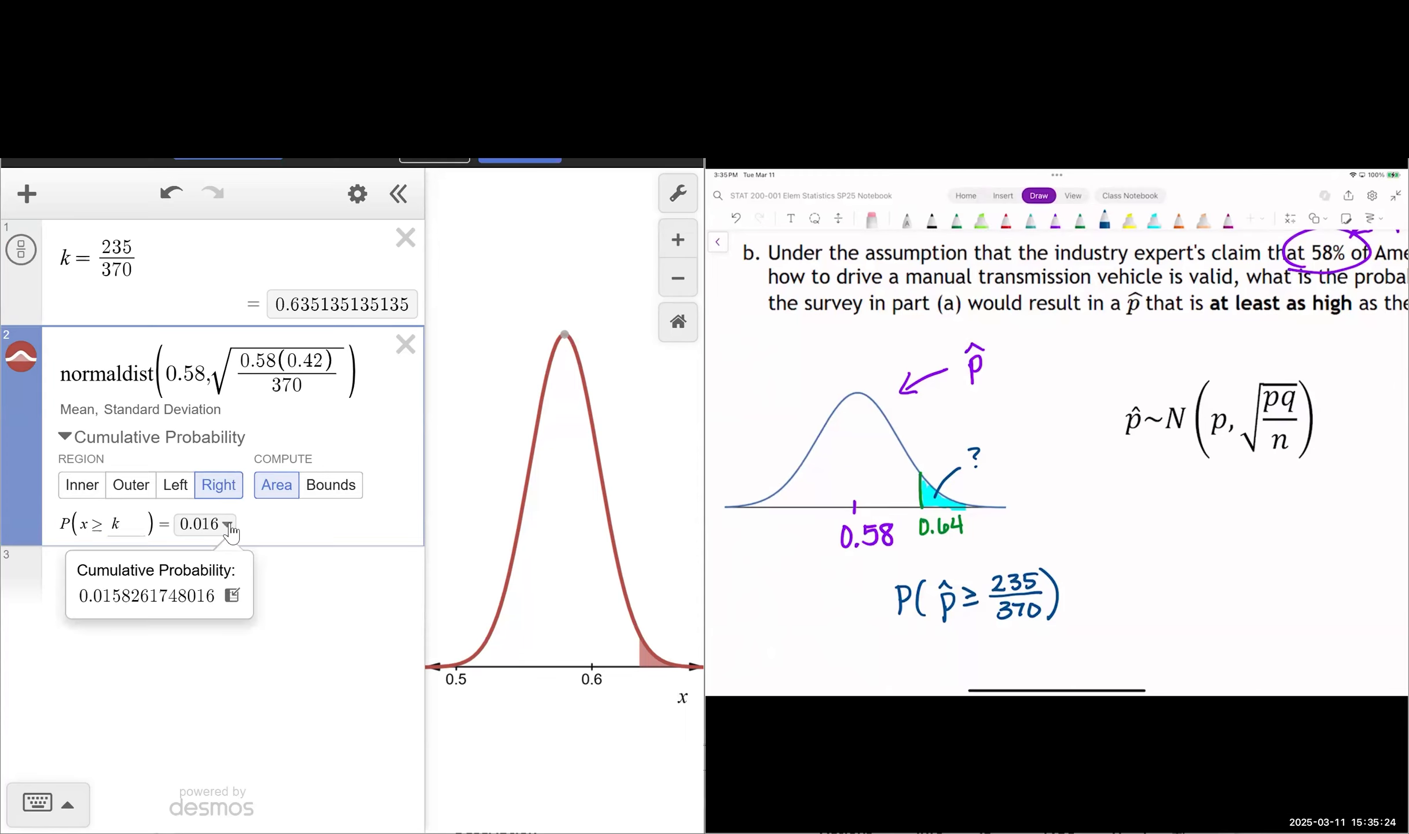
{"action": "left_click", "coordinate": [232, 595]}
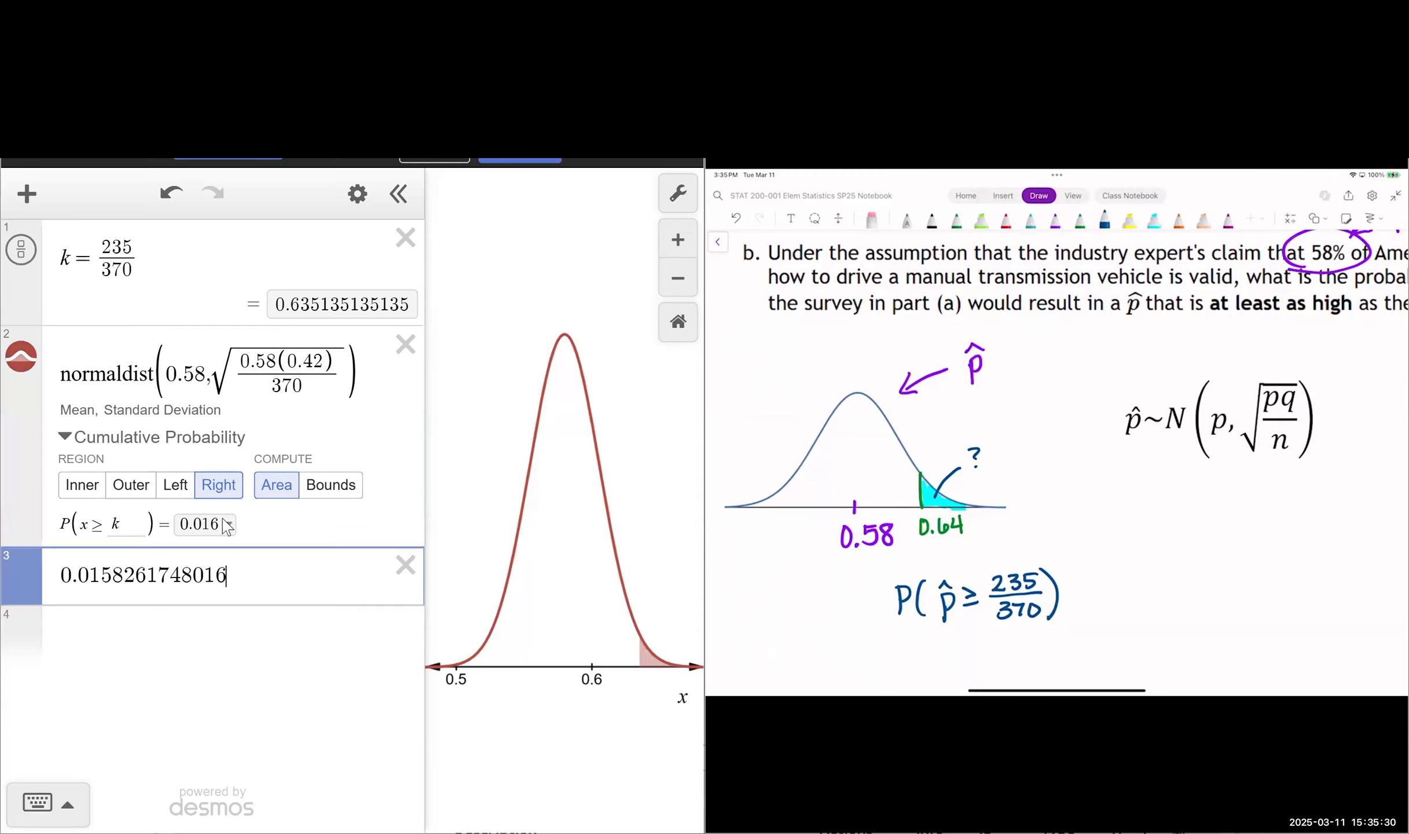